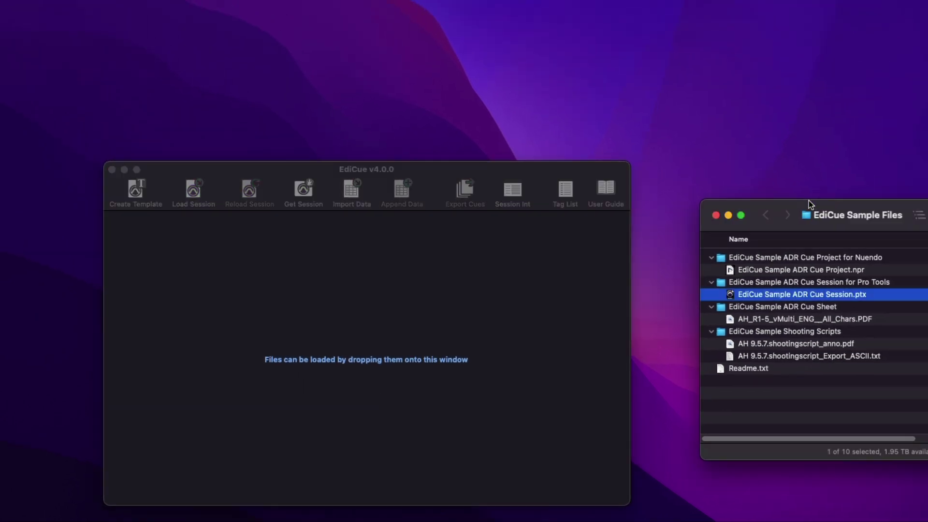
# Drop EdiCue Sample ADR Cue Session.ptx from the sample files folder onto the empty EdiCue window
pyautogui.moveTo(730, 295); pyautogui.dragTo(422, 307)
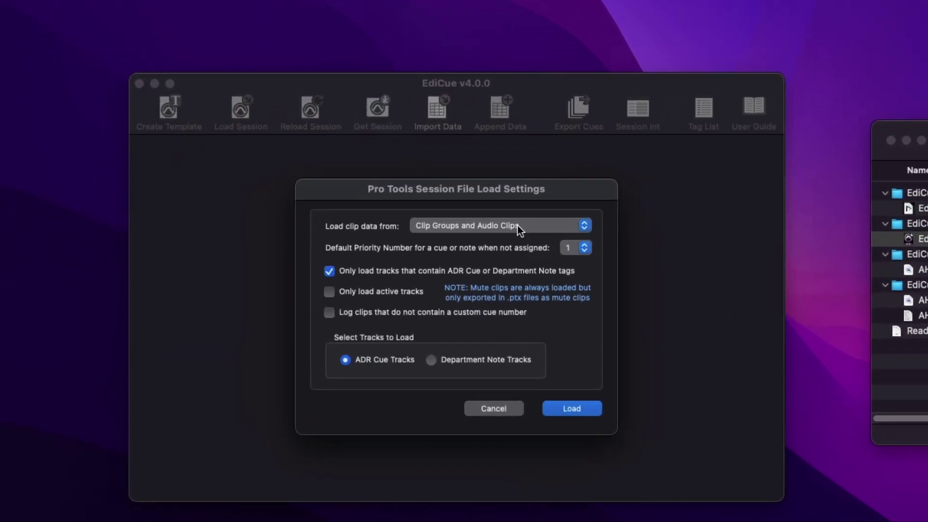
# Load the Pro Tools session with clip data from Clip Groups Only and accept the production reasons
pyautogui.click(517, 225)
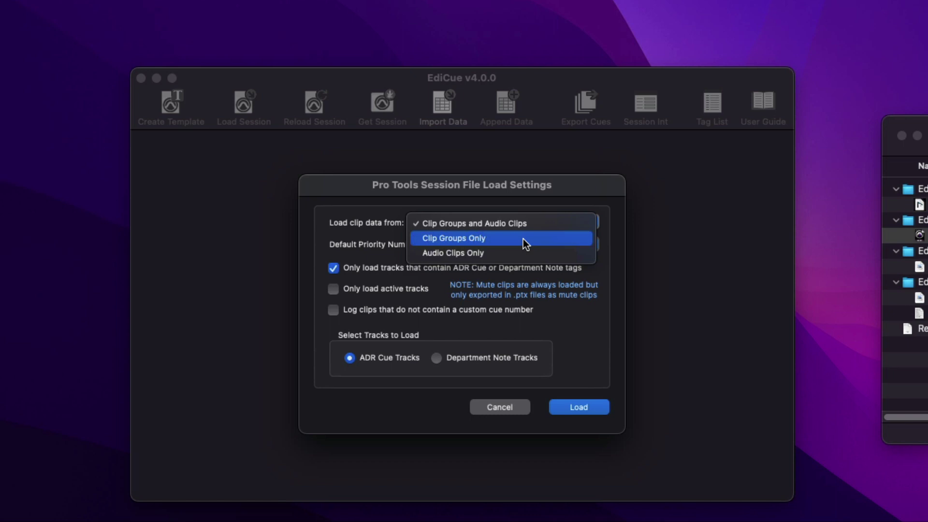
pyautogui.click(523, 239)
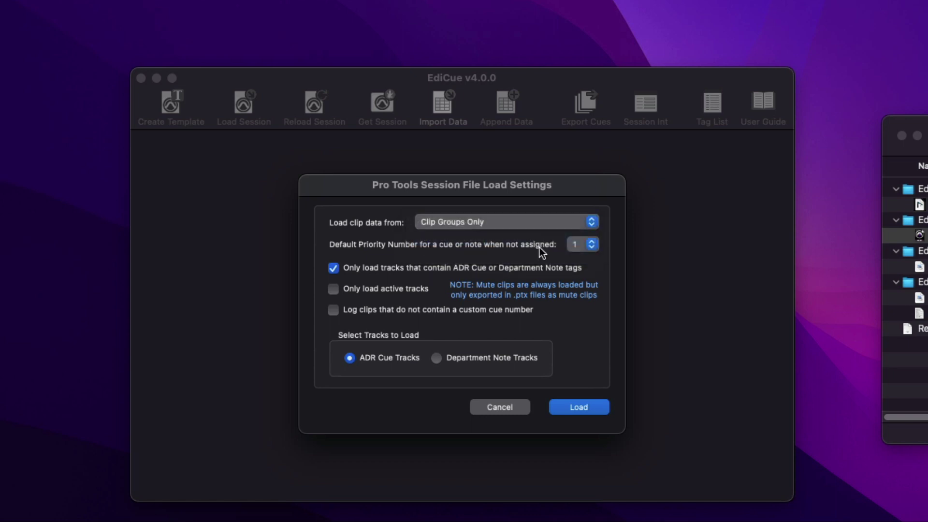
pyautogui.click(581, 407)
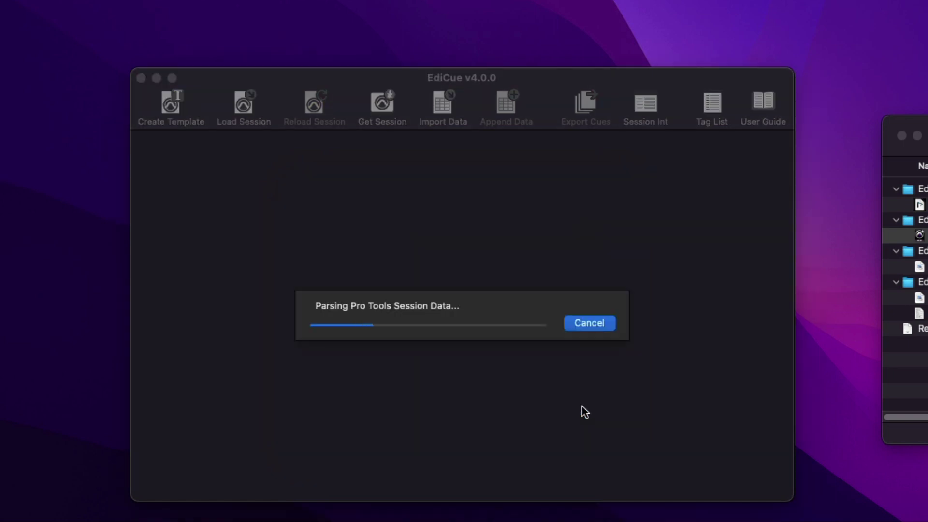
pyautogui.click(520, 406)
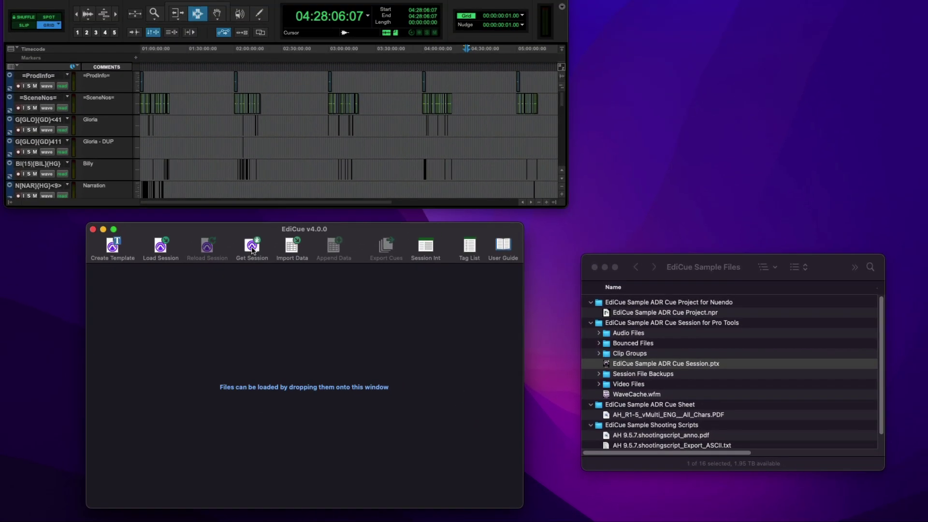
# Get the open Pro Tools session's Accidents Happen cues (19 characters, 266 cues) and show their export settings
pyautogui.click(252, 249)
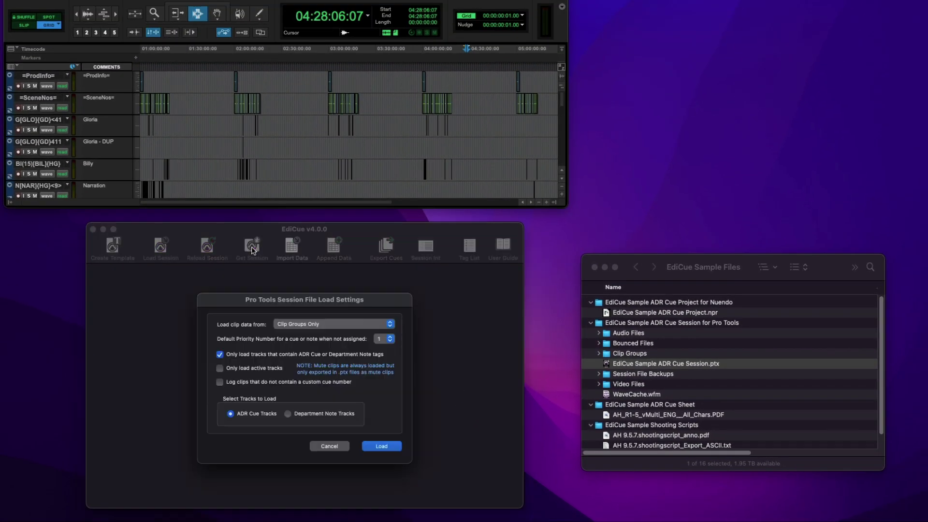
pyautogui.click(392, 448)
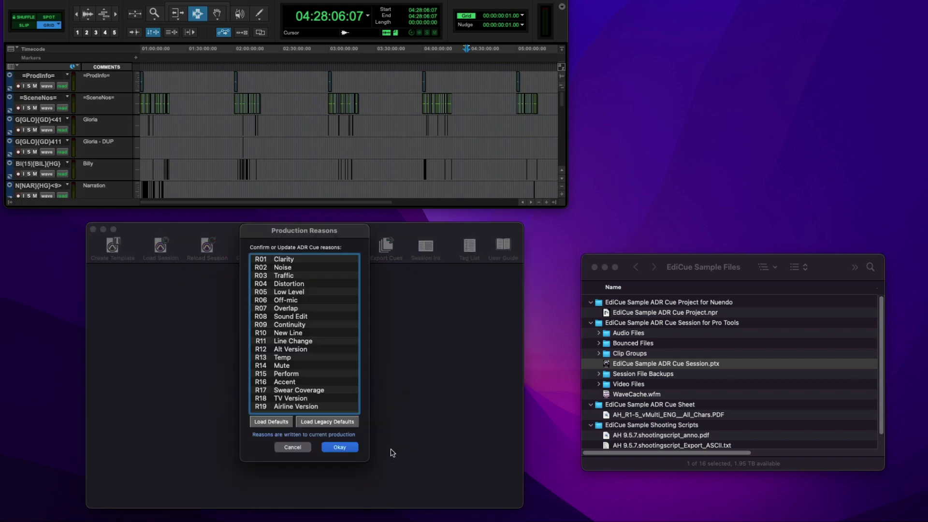
pyautogui.click(349, 449)
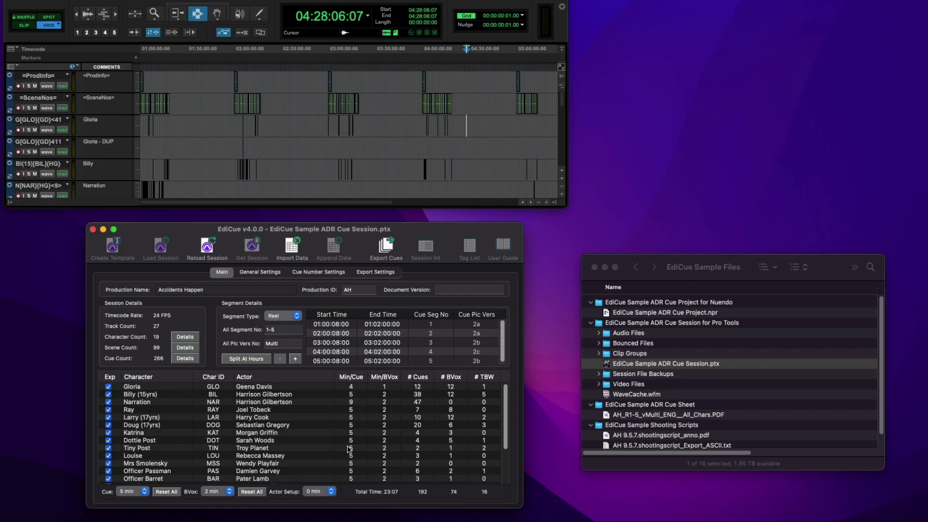
pyautogui.click(380, 272)
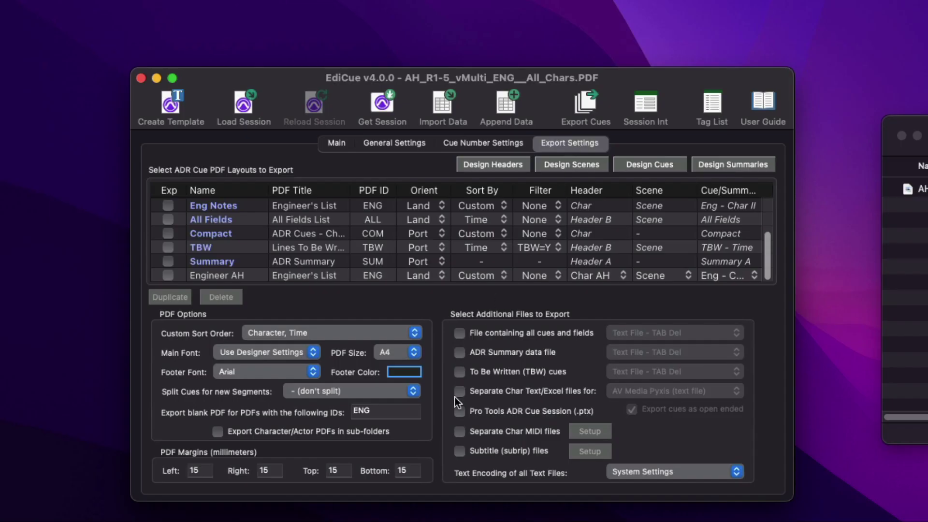
# Export AH_R1-5_vMulti_ADR_Cues.ptx with [TBW] clips coloured red, then open it in Pro Tools
pyautogui.click(463, 411)
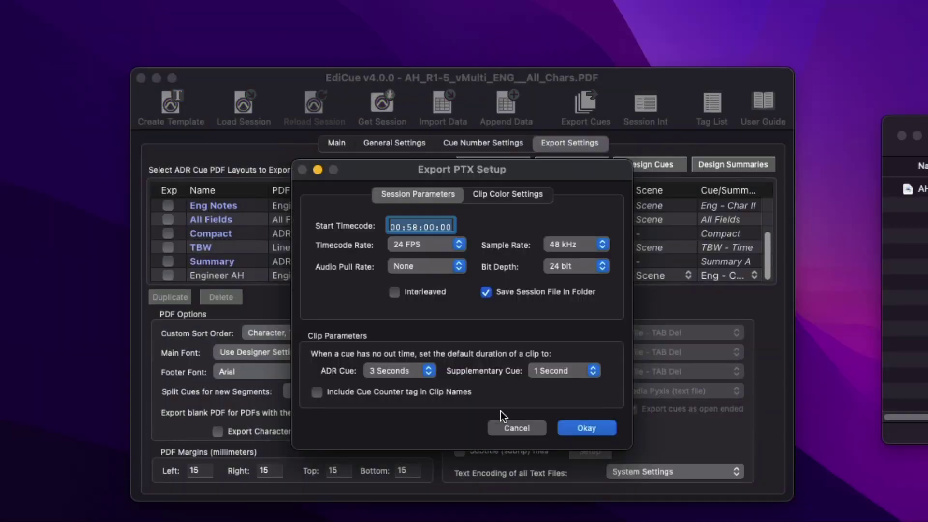
pyautogui.click(488, 196)
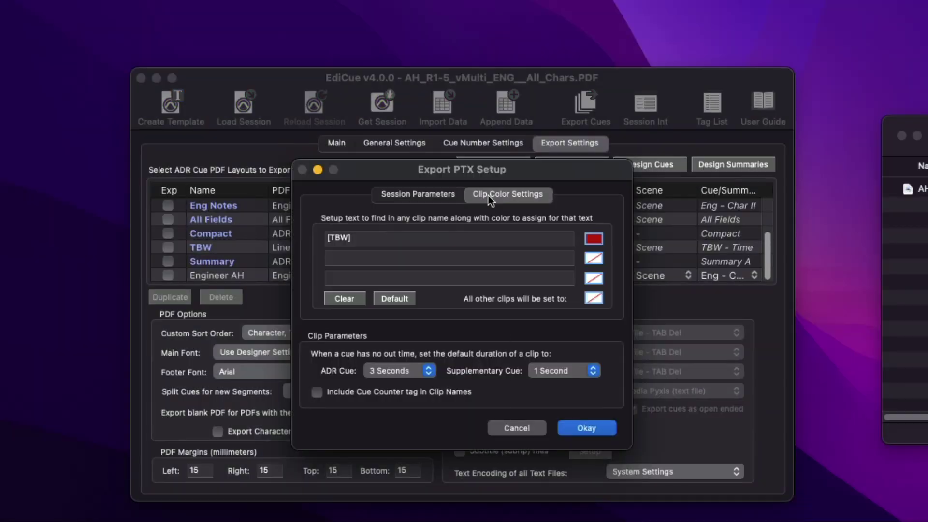
pyautogui.click(505, 236)
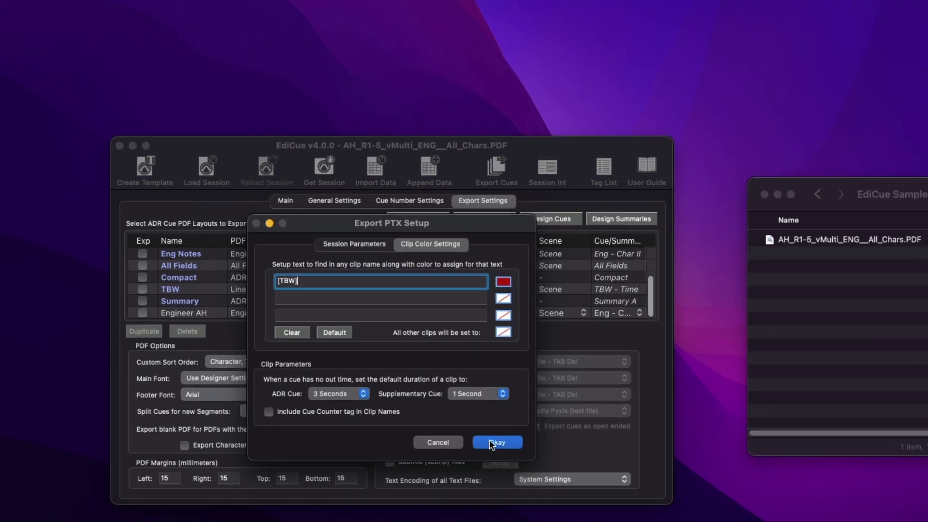
pyautogui.click(578, 428)
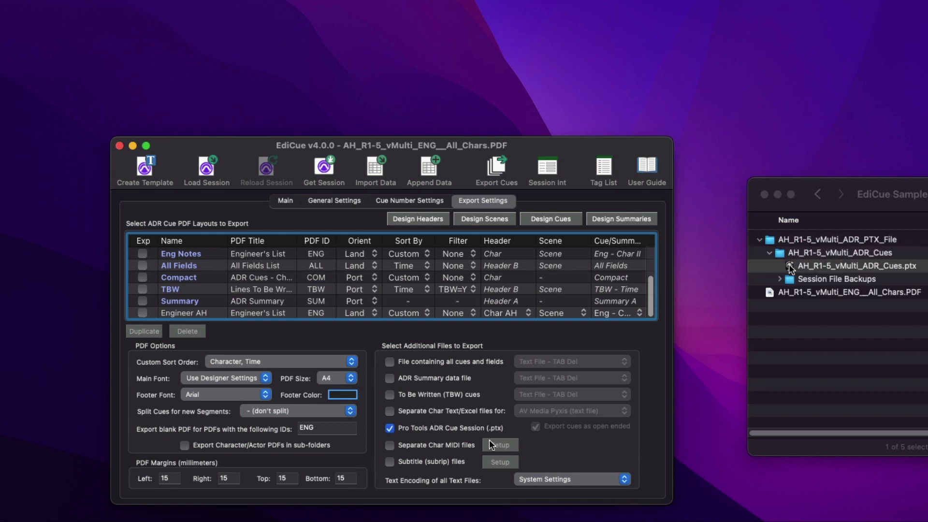
pyautogui.doubleClick(468, 74)
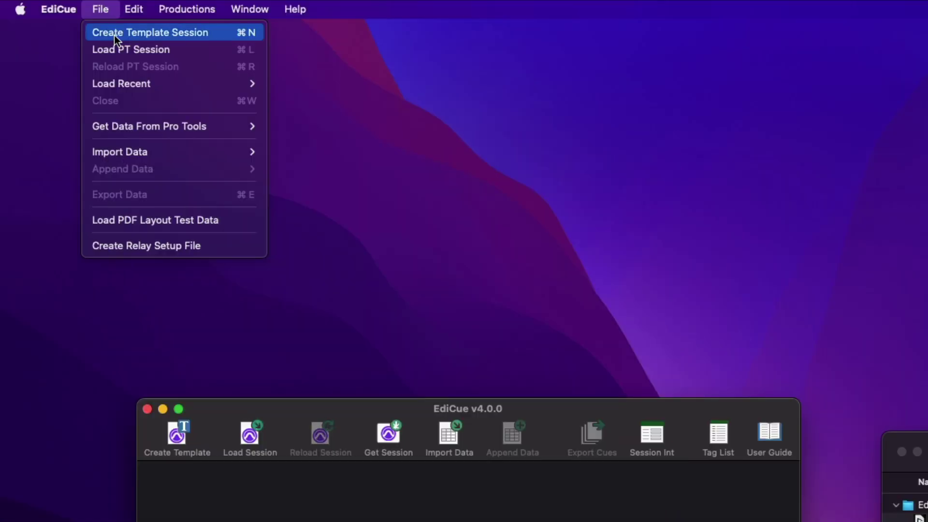
# Create a template session with one ADR track per character from the AH 9.5.7 shooting script PDF
pyautogui.click(114, 36)
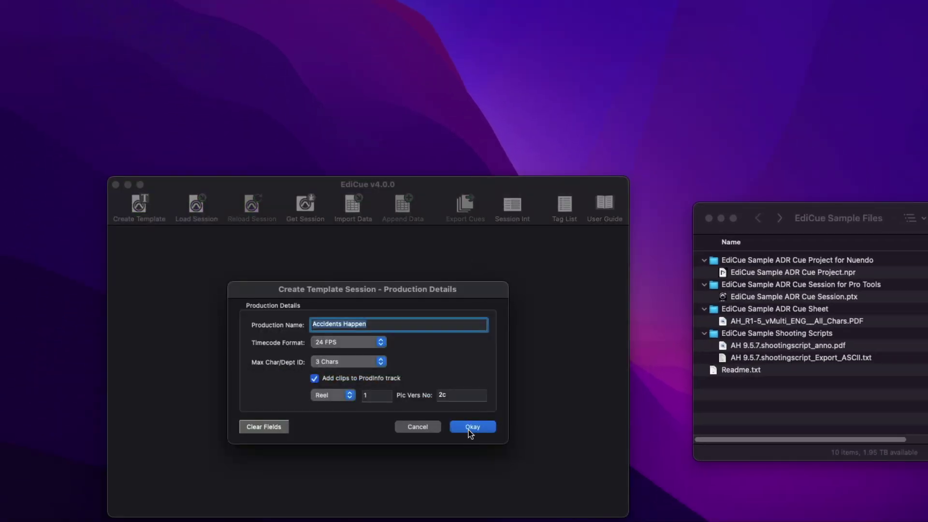
pyautogui.click(469, 428)
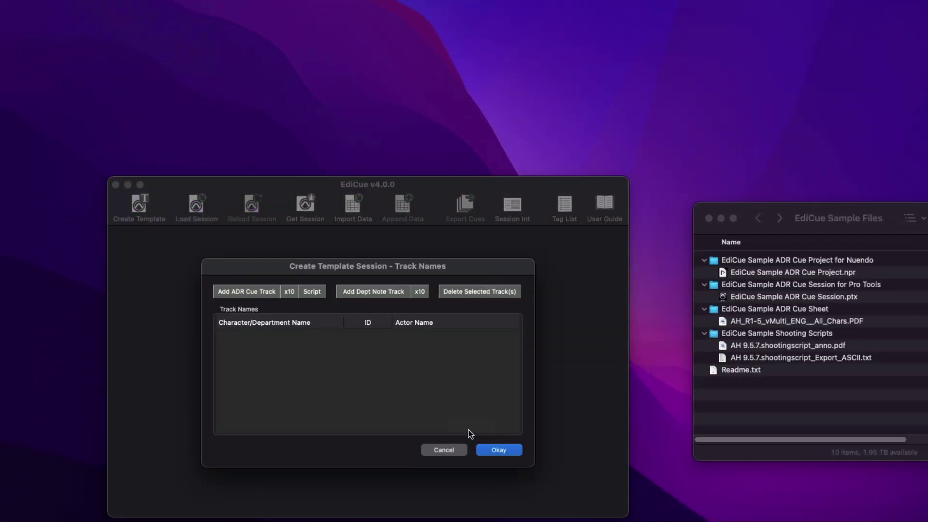
pyautogui.moveTo(753, 343); pyautogui.dragTo(377, 369)
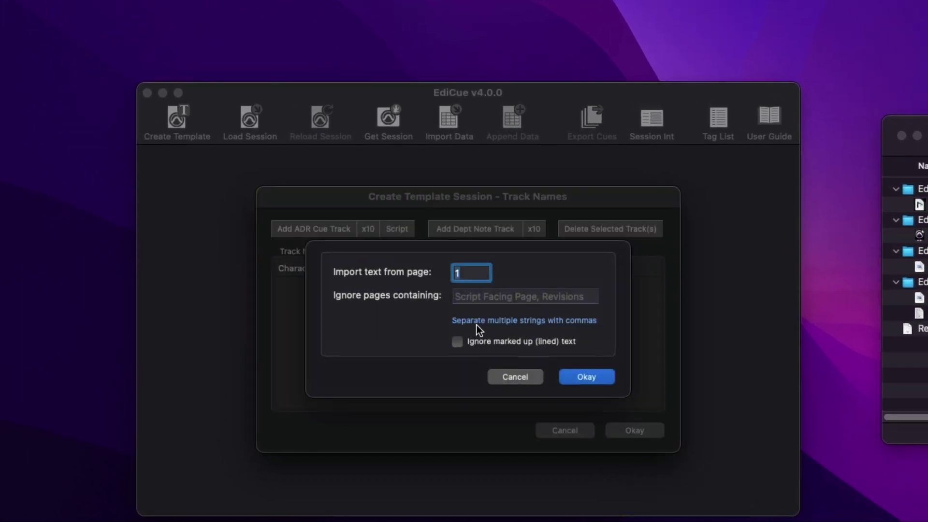
pyautogui.click(597, 373)
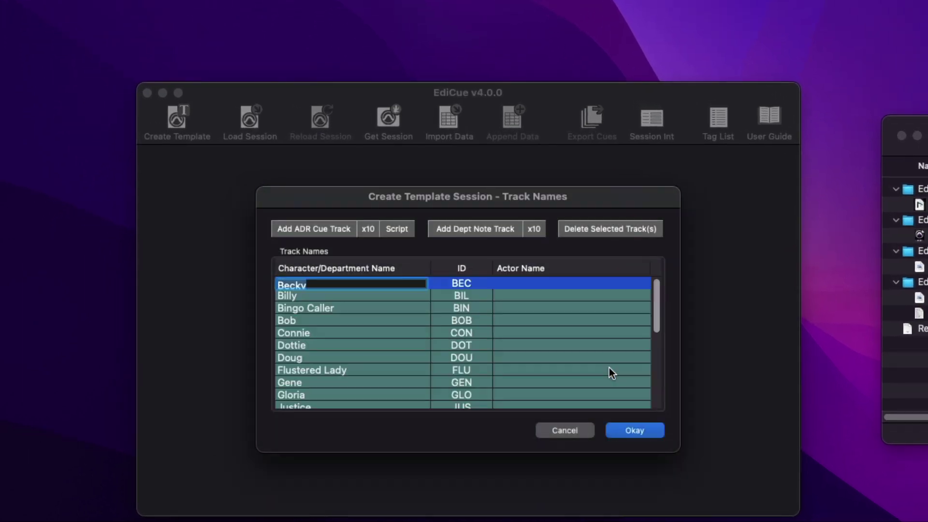
pyautogui.click(631, 430)
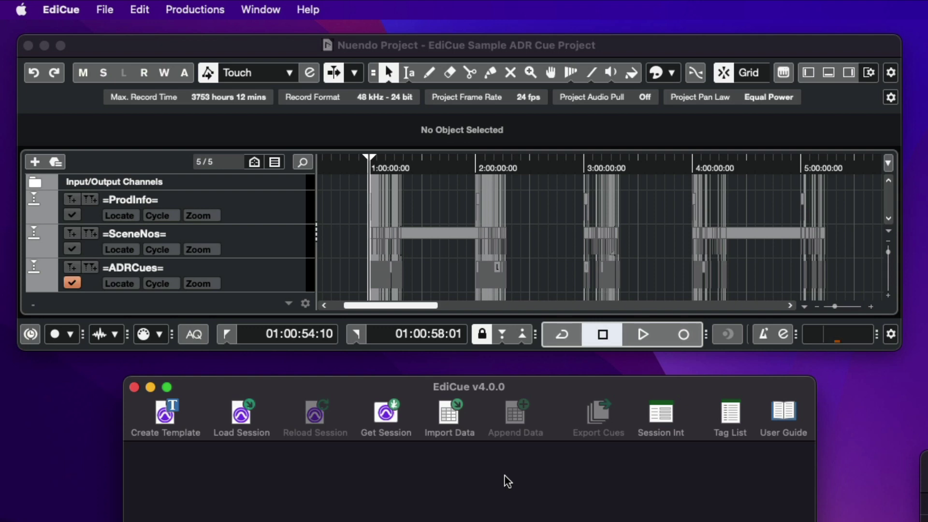
# Set Nuendo as EdiCue's DAW, connecting to it on this computer through port 46000
pyautogui.click(526, 47)
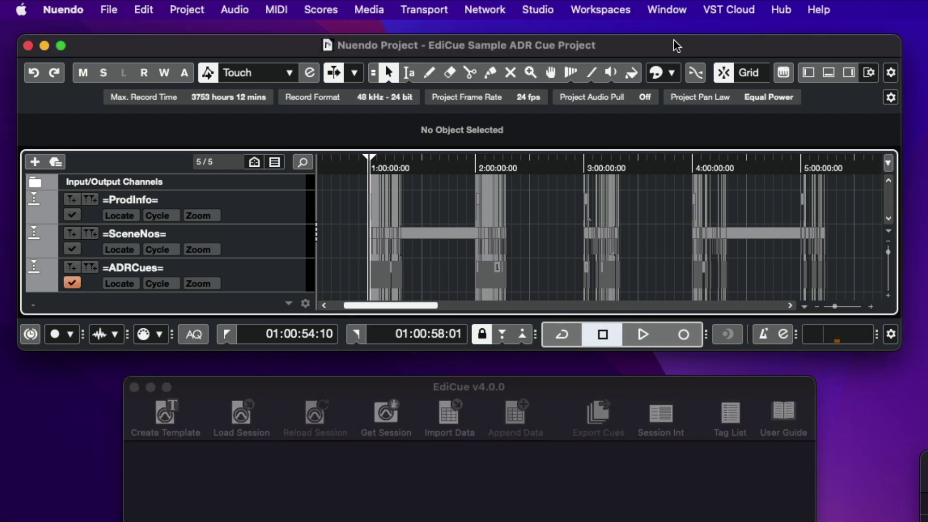
pyautogui.click(562, 489)
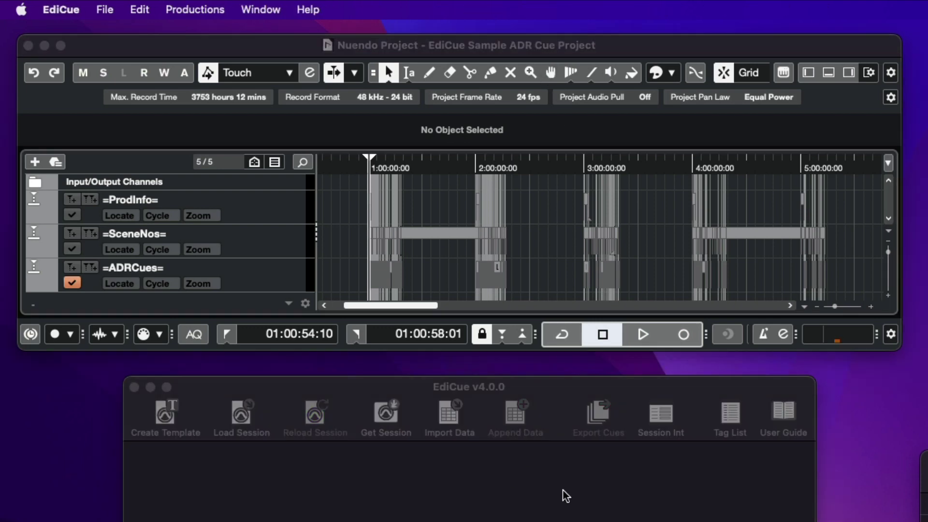
pyautogui.press('super+comma')
pyautogui.click(479, 342)
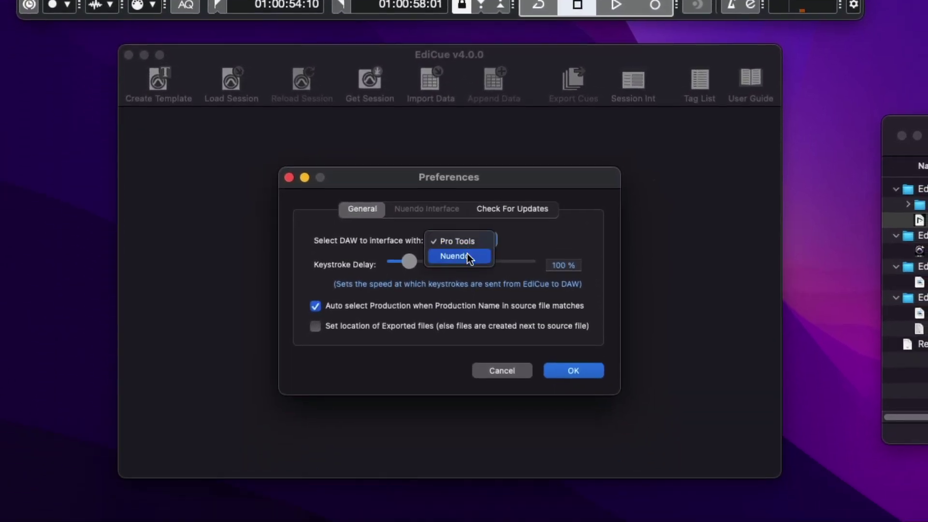
pyautogui.click(470, 254)
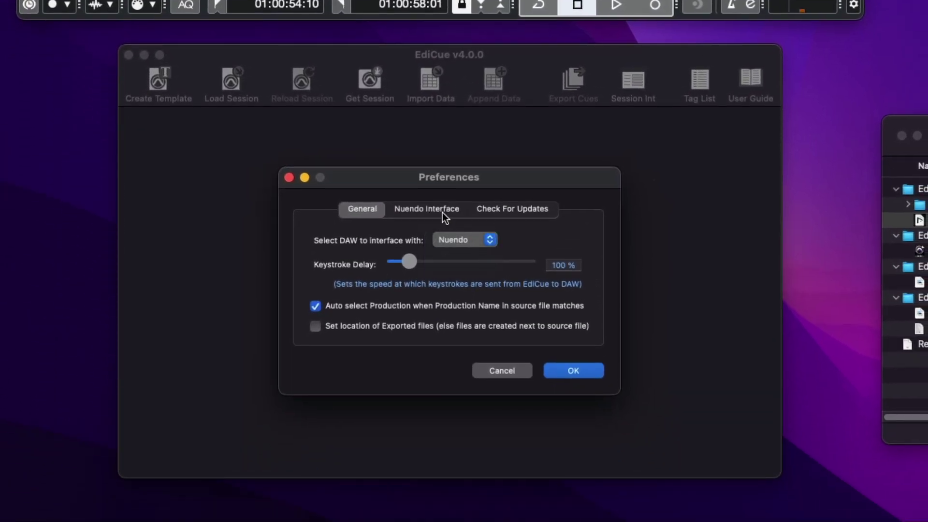
pyautogui.click(442, 212)
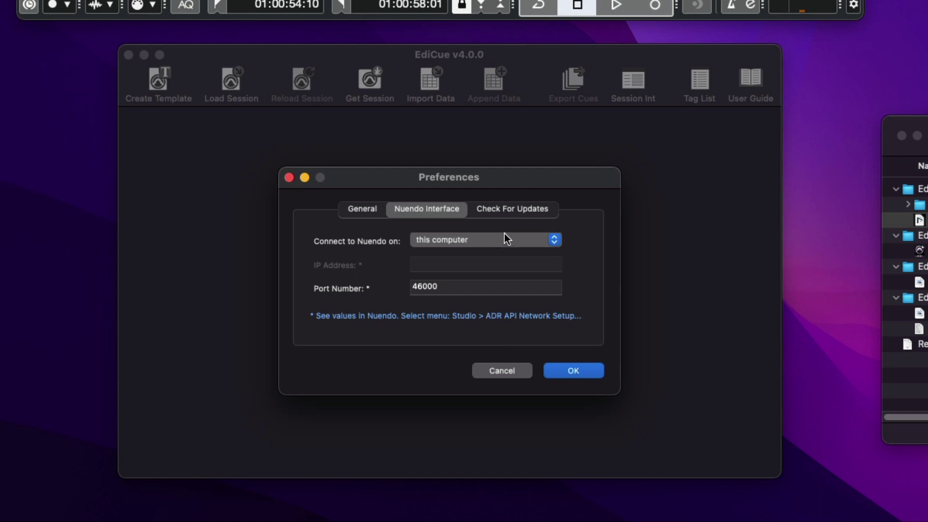
pyautogui.click(552, 244)
pyautogui.click(545, 254)
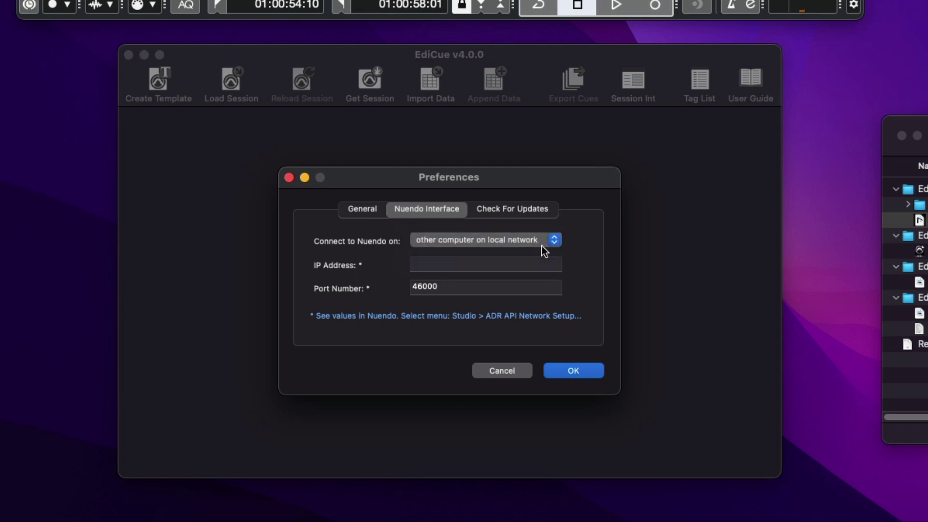
pyautogui.click(542, 246)
pyautogui.click(536, 228)
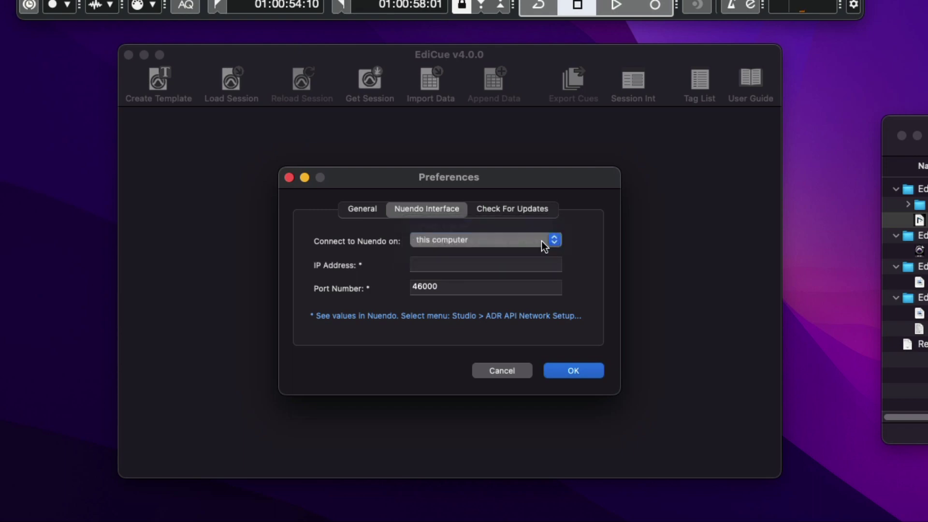
pyautogui.press('Return')
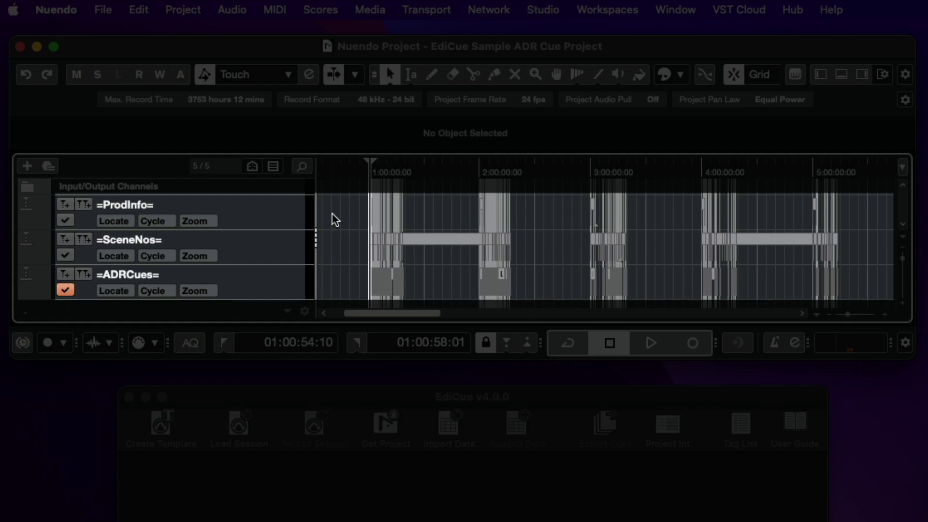
# Marquee-select every cue event on the ADRCues track from its start to the timeline's end
pyautogui.moveTo(329, 139); pyautogui.dragTo(357, 200)
pyautogui.moveTo(362, 276); pyautogui.dragTo(365, 295)
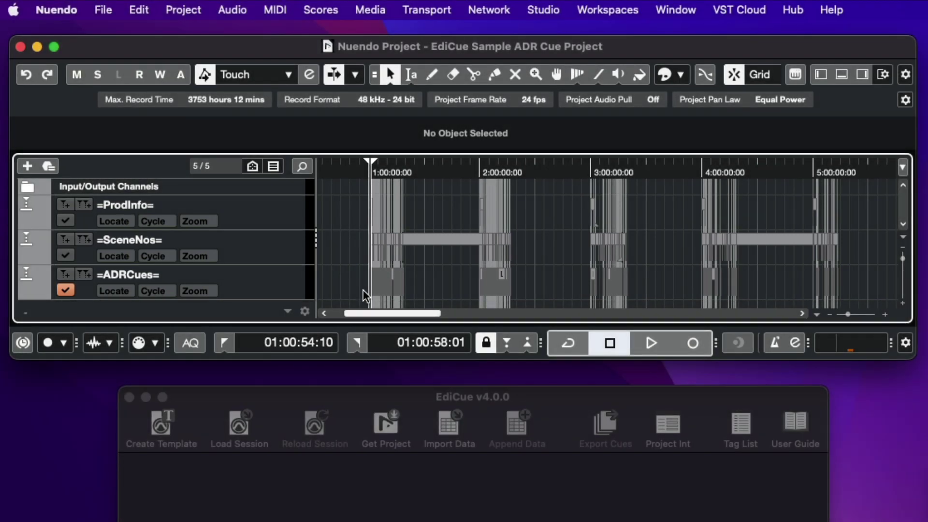
pyautogui.moveTo(338, 282); pyautogui.dragTo(849, 282)
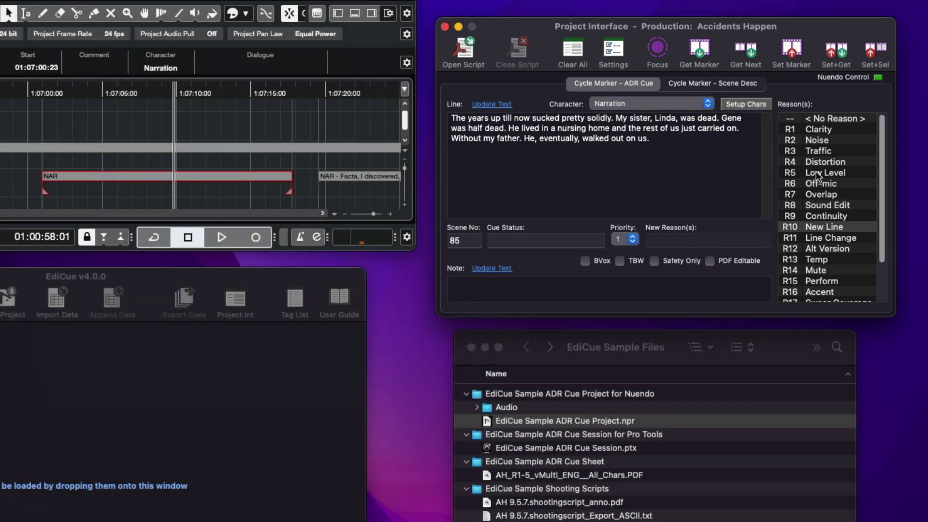
# Set the narration cue's reason to New Line and update its dialogue text in Nuendo
pyautogui.click(819, 173)
pyautogui.click(827, 205)
pyautogui.click(819, 222)
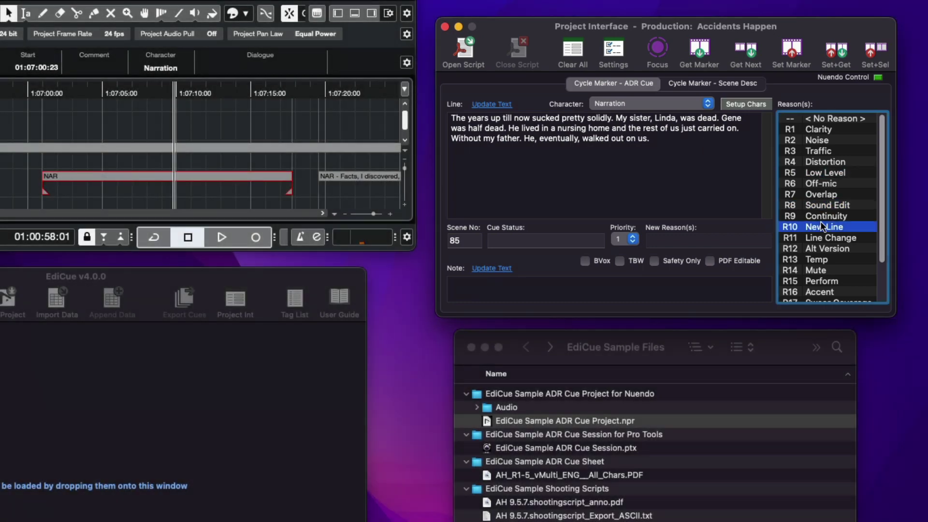
pyautogui.click(677, 143)
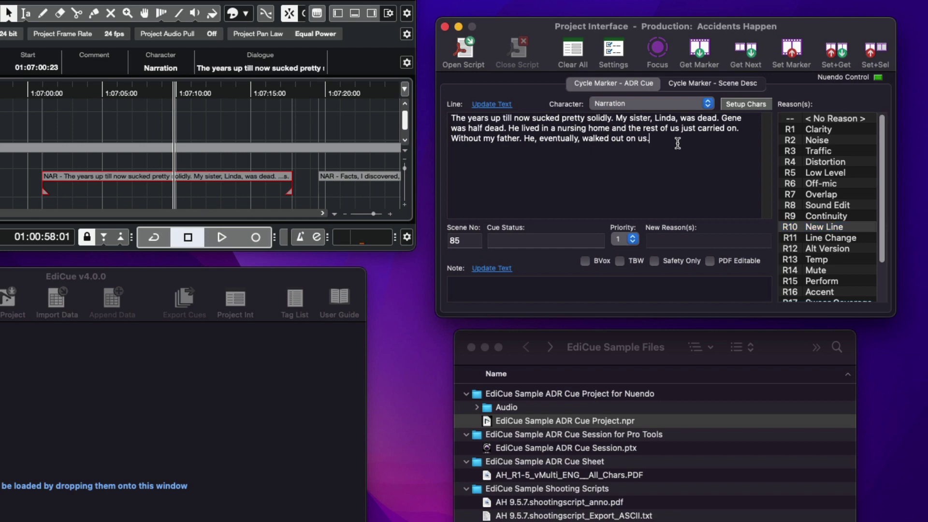
# Load the AH 9.5.7 annotated shooting script from page 1, review it, and close the editor
pyautogui.moveTo(562, 503); pyautogui.dragTo(632, 222)
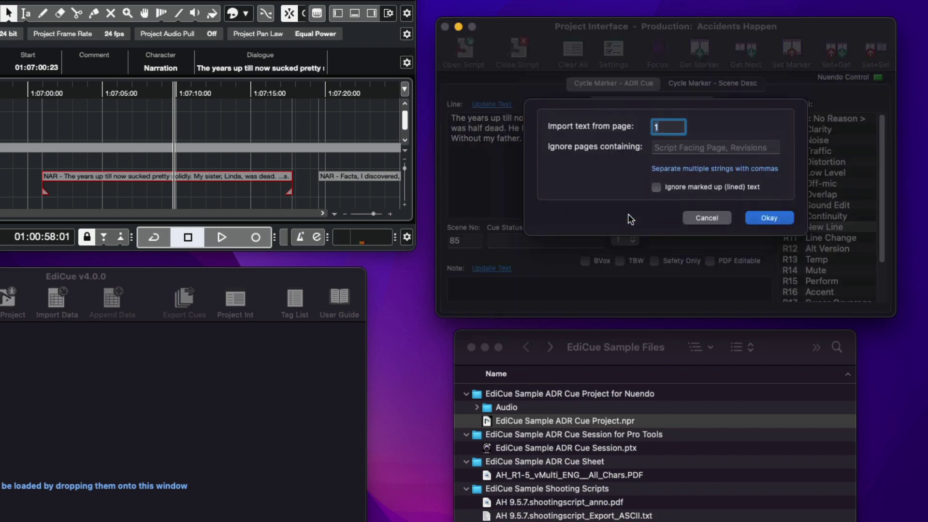
pyautogui.click(760, 218)
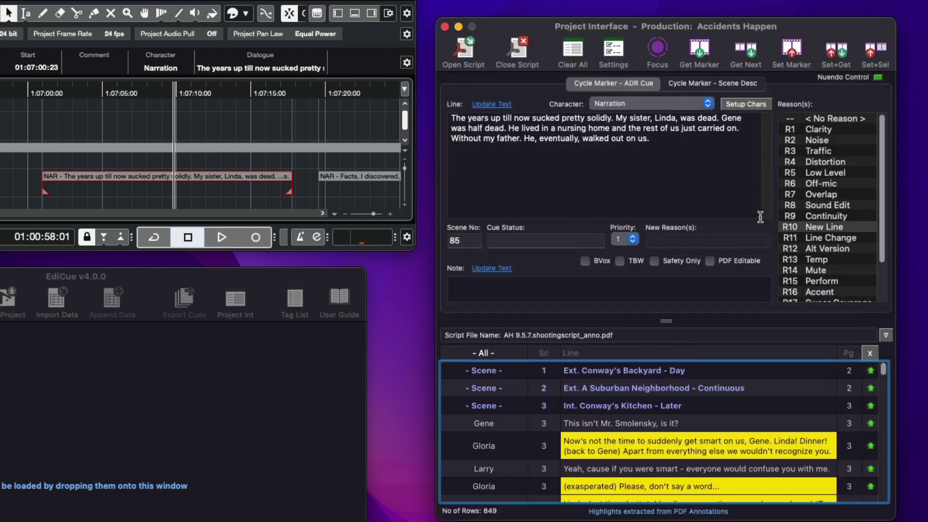
pyautogui.scroll(-5, 779, 457)
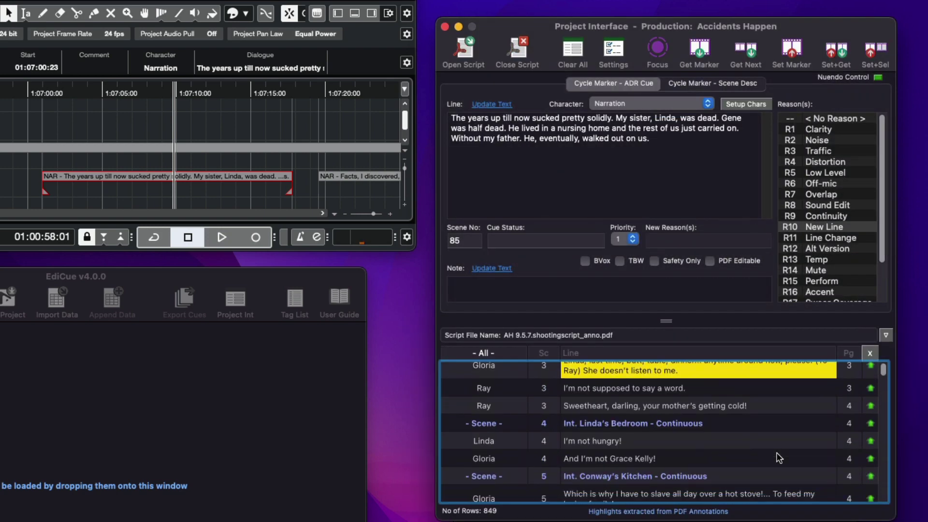
pyautogui.click(445, 27)
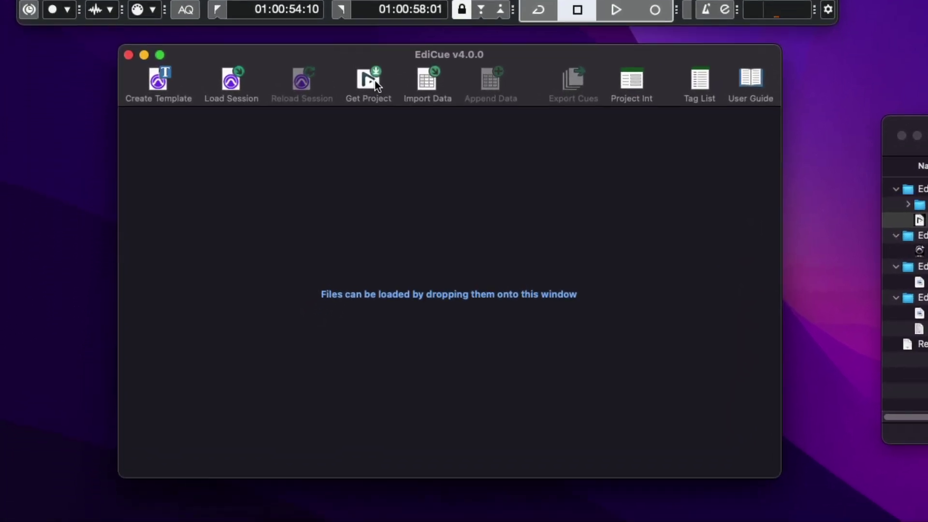
# Get the ADR cue project from Nuendo and review its export settings and PDF layouts
pyautogui.click(375, 80)
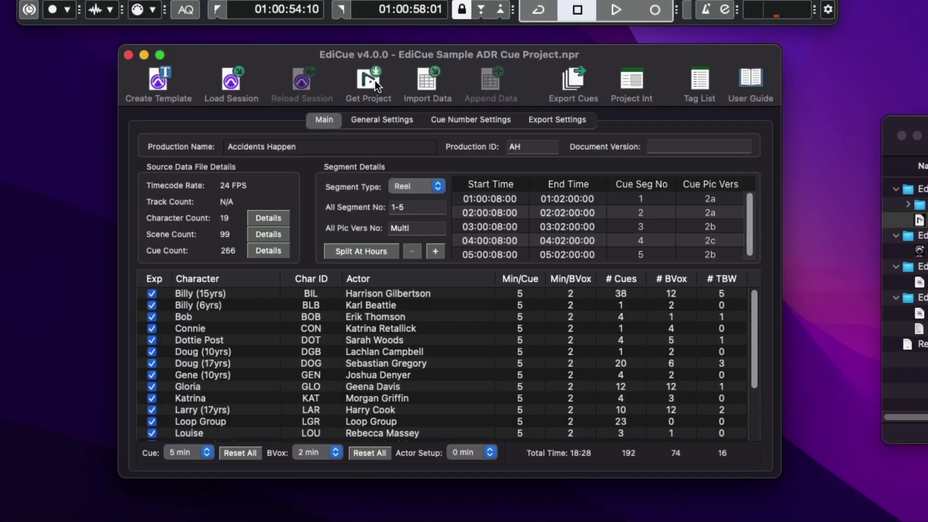
pyautogui.click(542, 120)
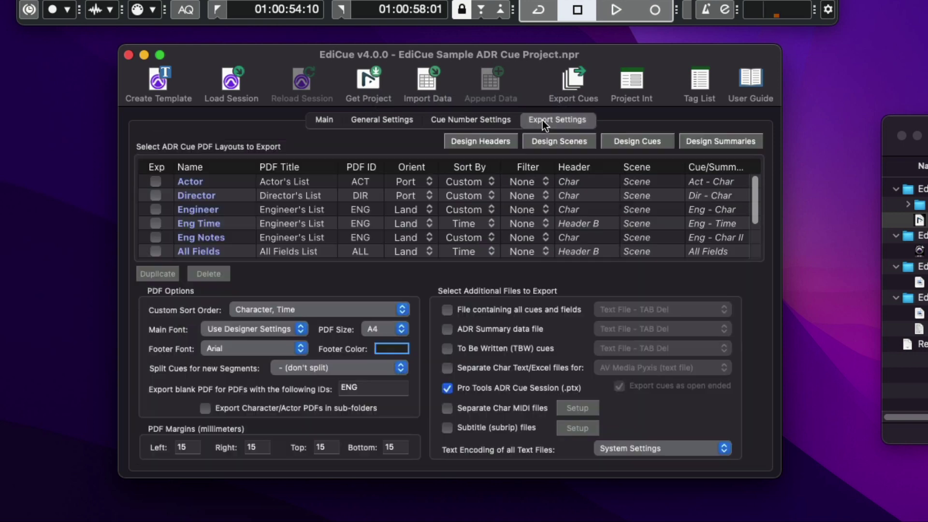
pyautogui.click(155, 183)
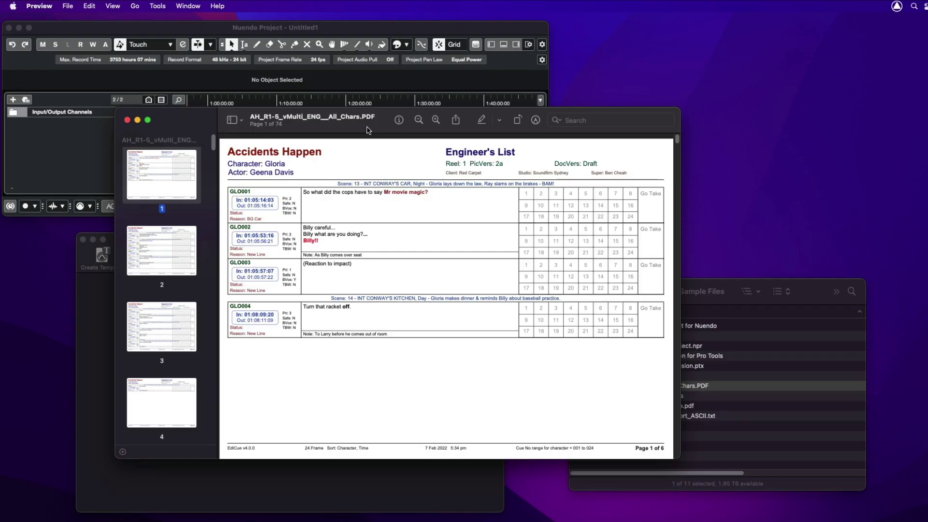
# Import the AH_R1-5 ENG All_Chars cue PDF and send its cues to Nuendo's marker list
pyautogui.press('super+w')
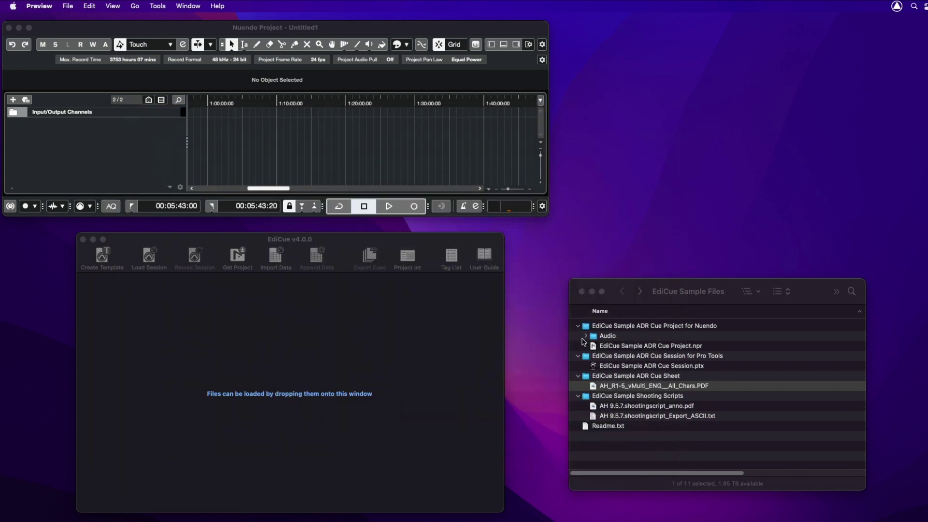
pyautogui.moveTo(595, 387); pyautogui.dragTo(345, 356)
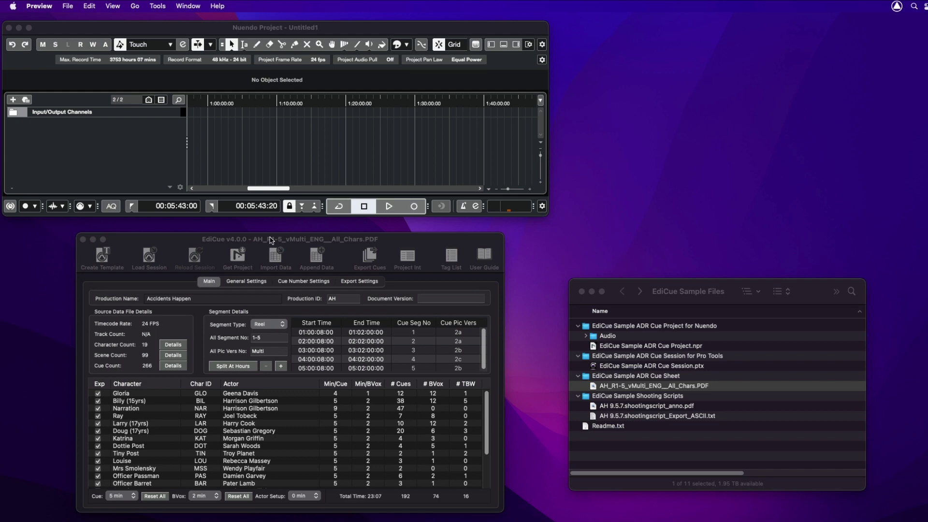
pyautogui.click(273, 241)
pyautogui.click(64, 6)
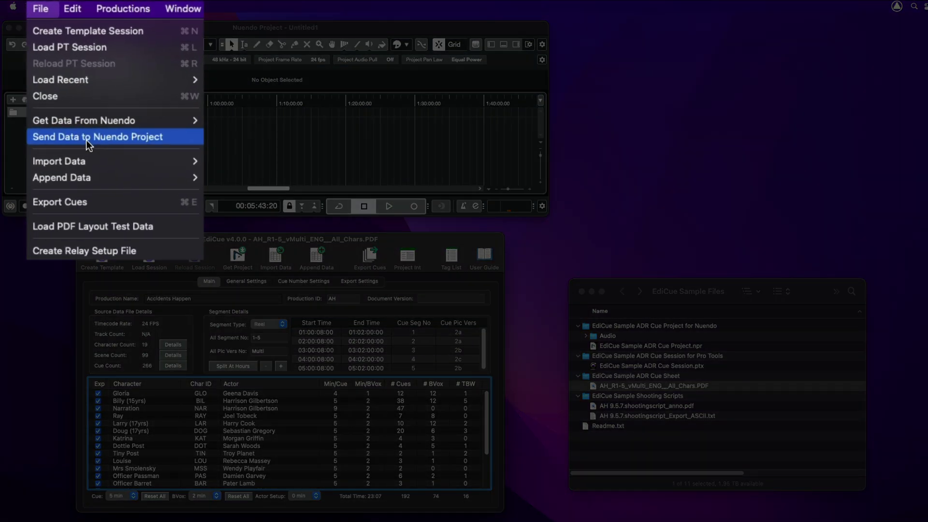
pyautogui.click(87, 138)
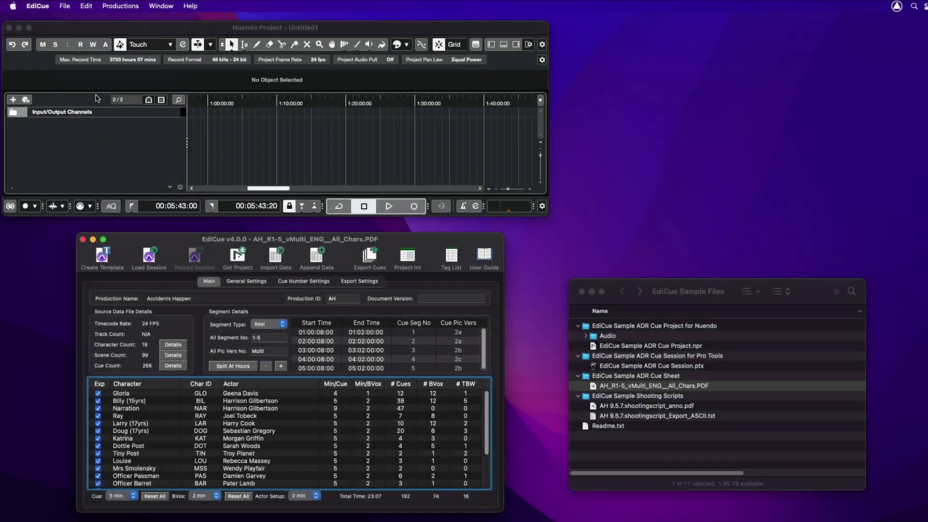
pyautogui.press('super+m')
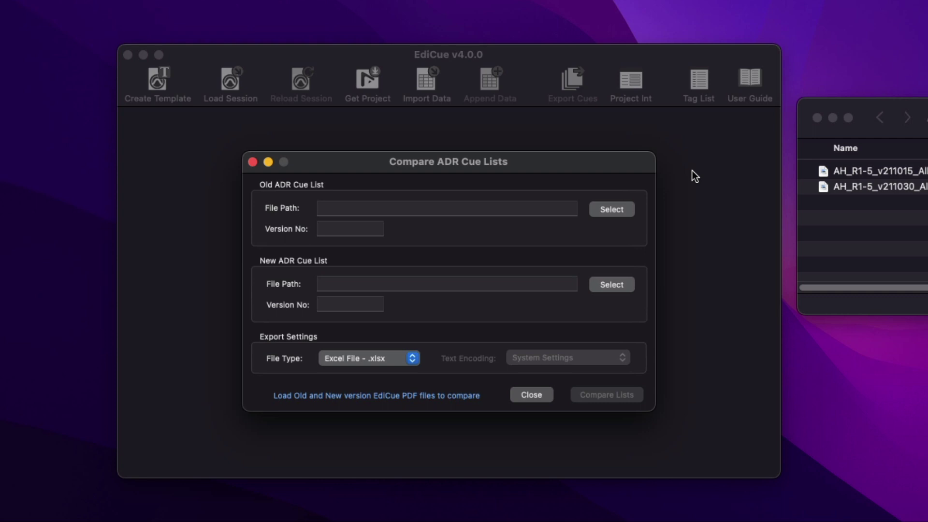
# Load v211015 as the old cue list PDF and v211030 as the new one
pyautogui.click(822, 172)
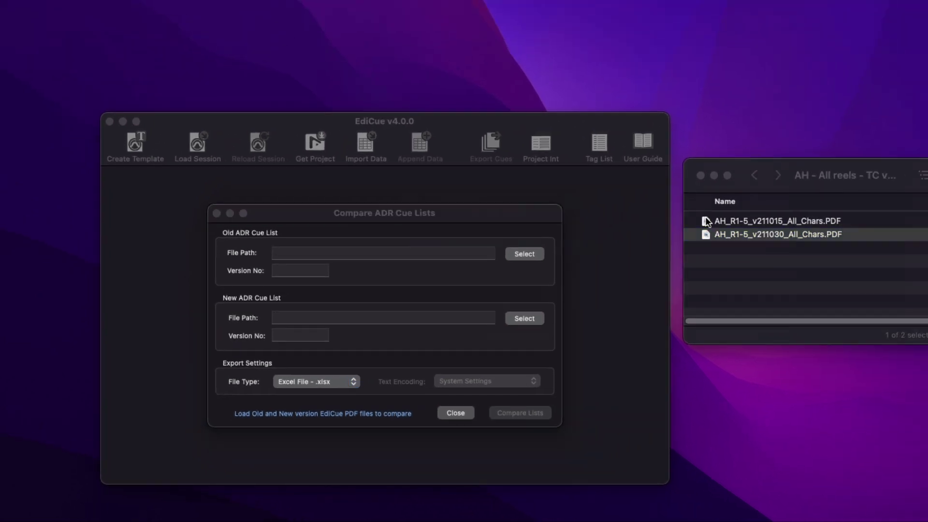
pyautogui.moveTo(707, 221); pyautogui.dragTo(507, 255)
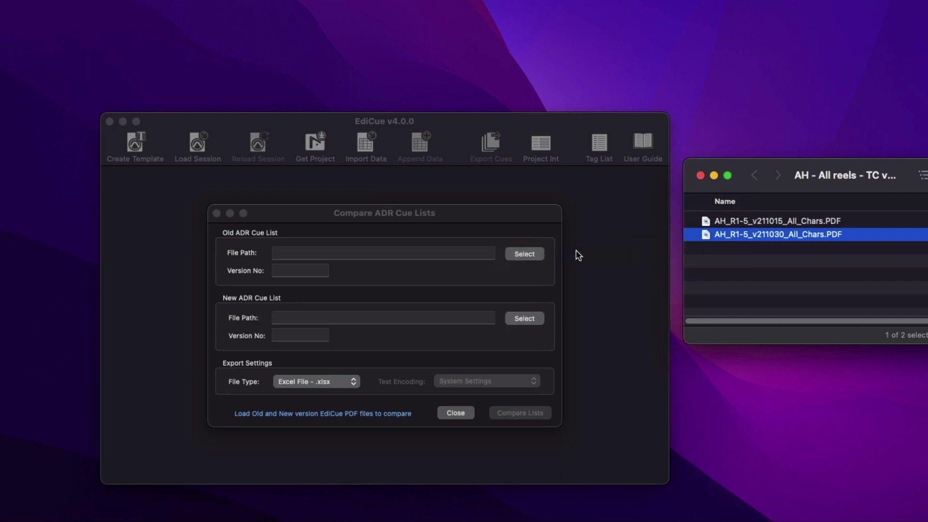
pyautogui.moveTo(719, 235); pyautogui.dragTo(462, 350)
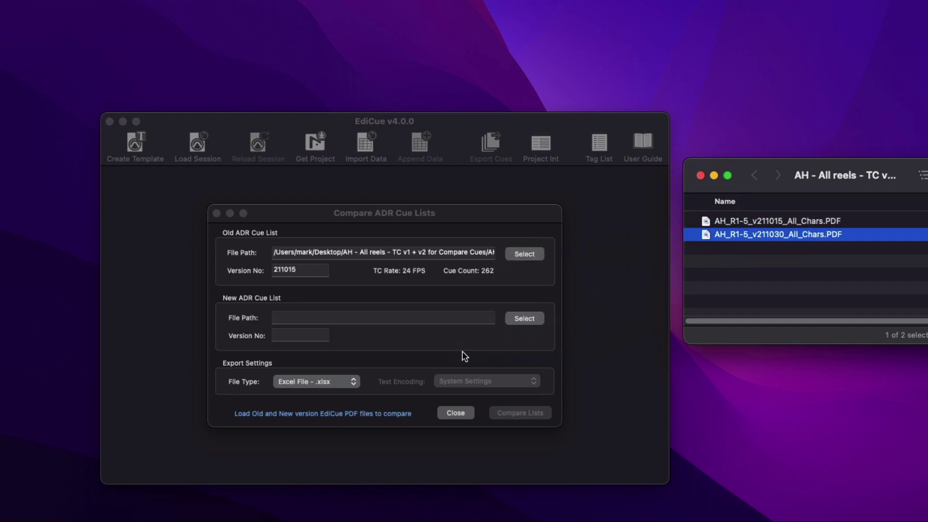
# Compare the lists, save Compare Cues v211015 to v211030.xlsx, and preview the report
pyautogui.click(512, 415)
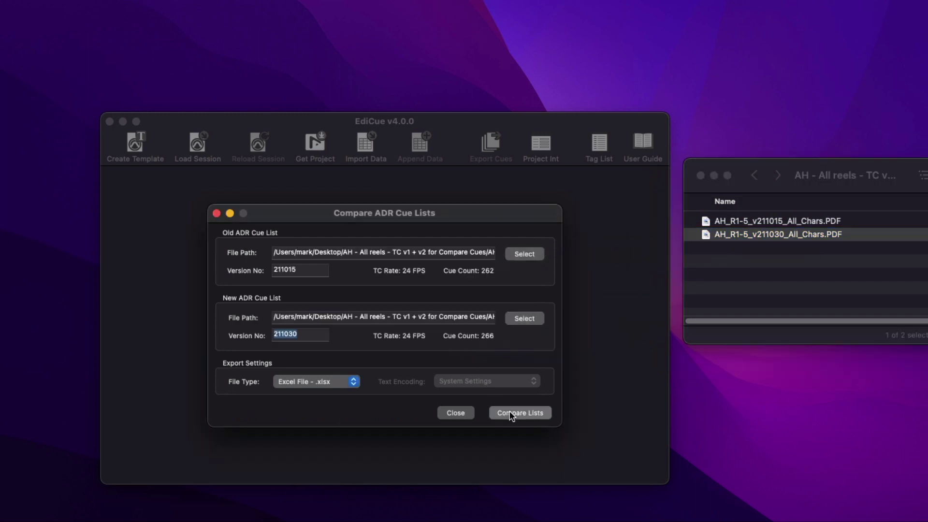
pyautogui.click(511, 415)
pyautogui.click(624, 497)
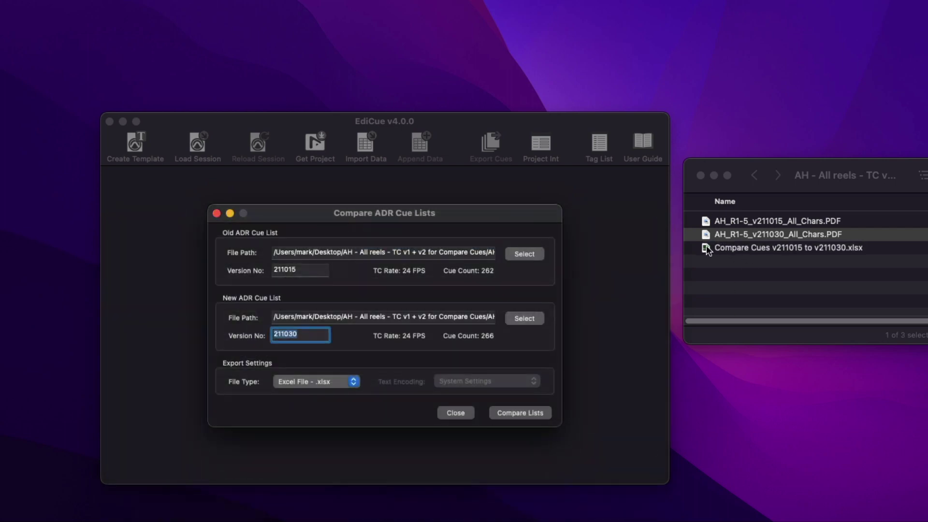
pyautogui.click(706, 247)
pyautogui.press('space')
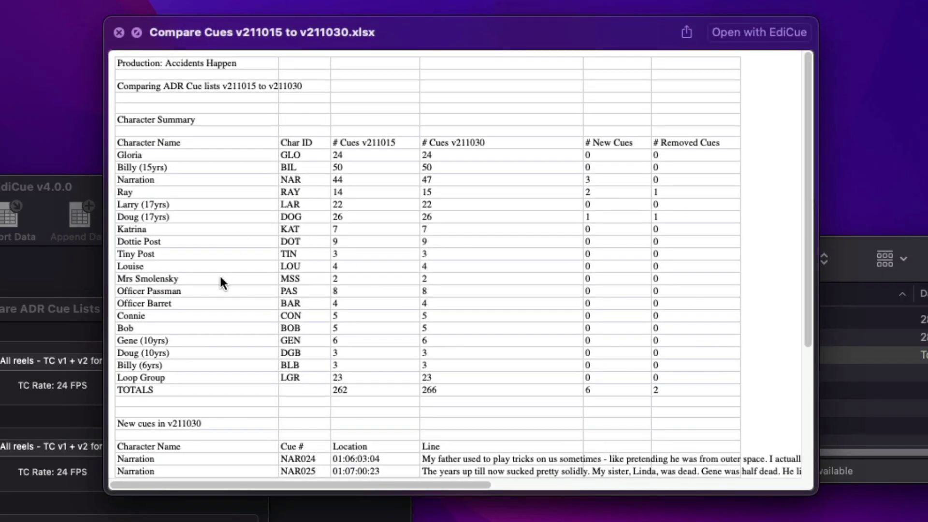
# Review the report's six new and two removed cues, then hand the .ptx session to EdiCue
pyautogui.scroll(-5, 220, 274)
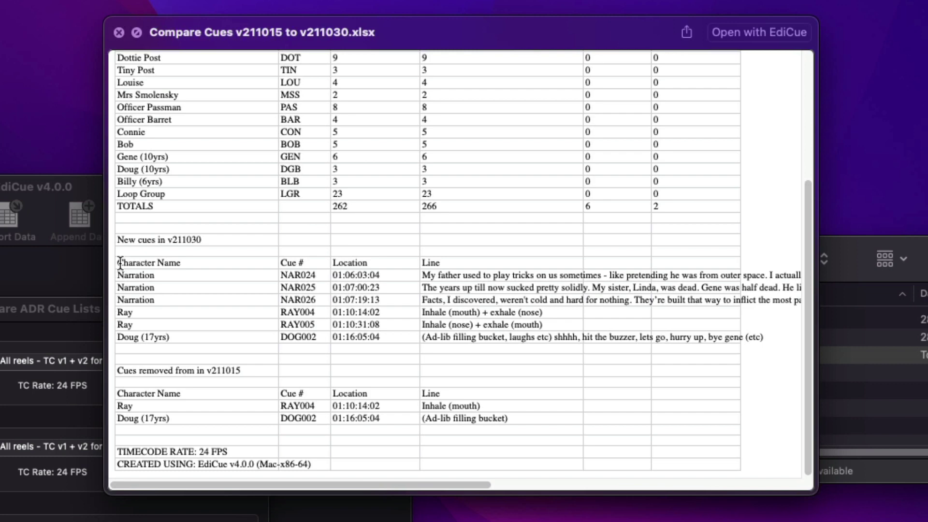
pyautogui.moveTo(117, 263); pyautogui.dragTo(756, 334)
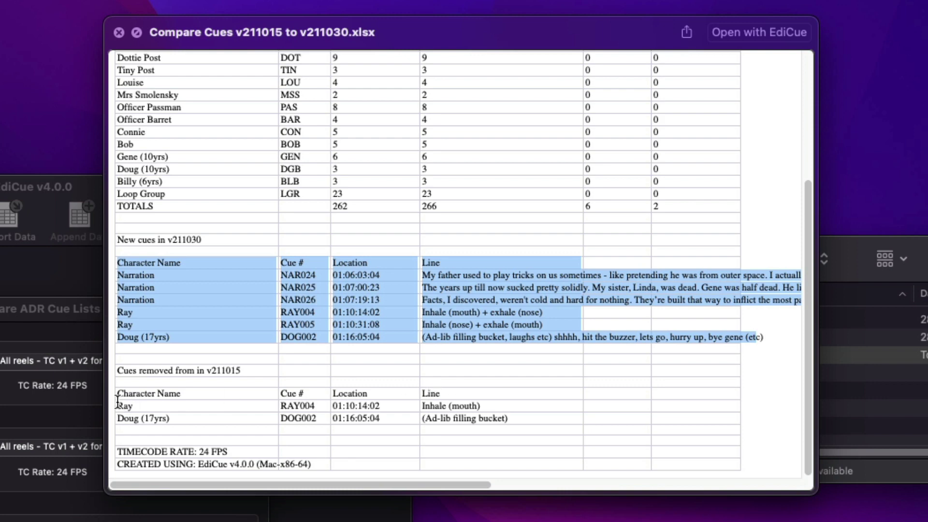
pyautogui.moveTo(118, 394); pyautogui.dragTo(514, 416)
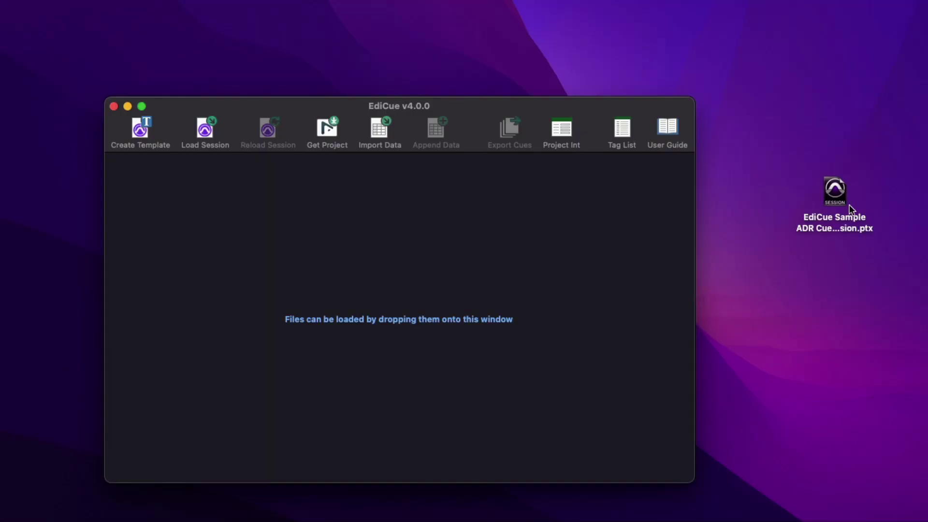
pyautogui.click(843, 196)
pyautogui.moveTo(843, 195); pyautogui.dragTo(526, 266)
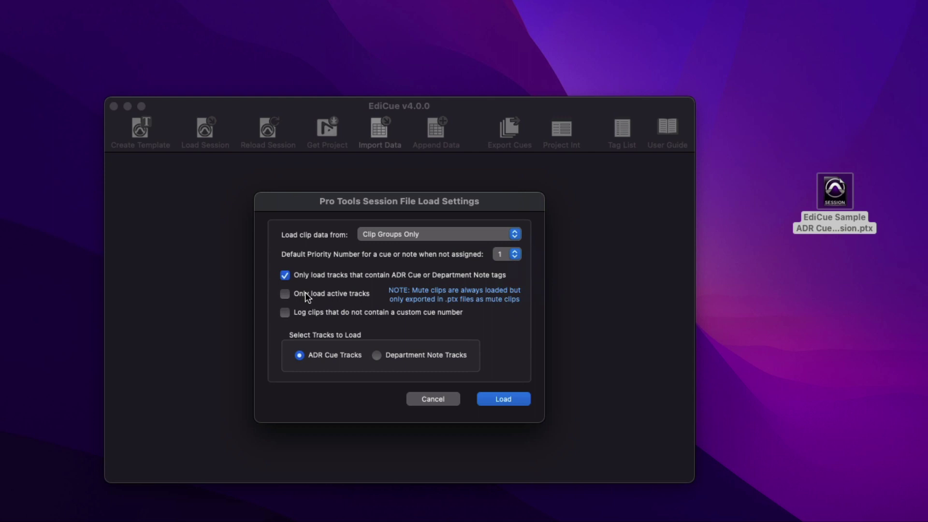
# Load the Accidents Happen session, accept production reasons, and view its 266-cue count details
pyautogui.click(505, 399)
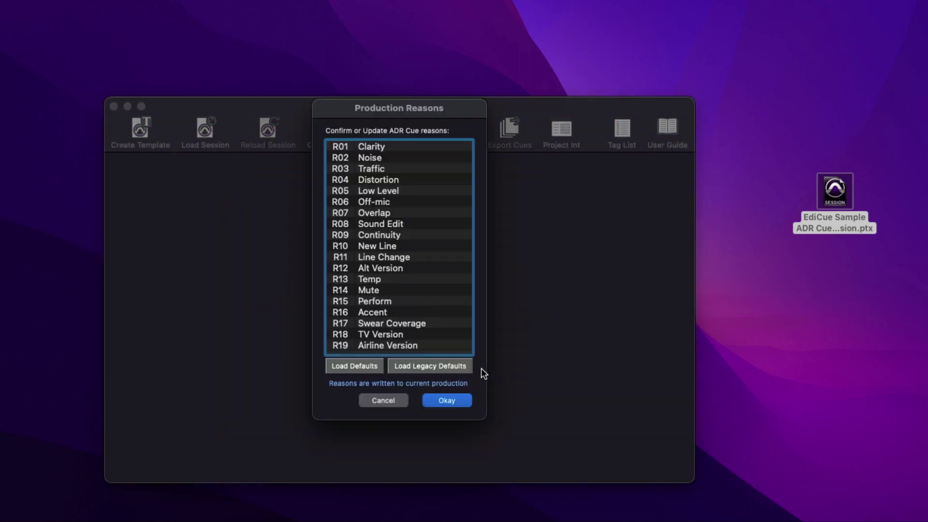
pyautogui.click(449, 399)
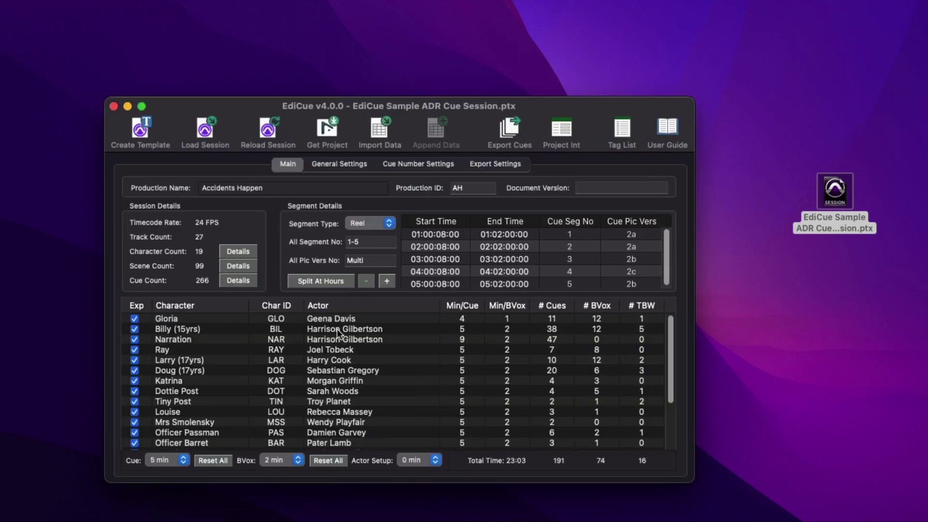
pyautogui.click(240, 280)
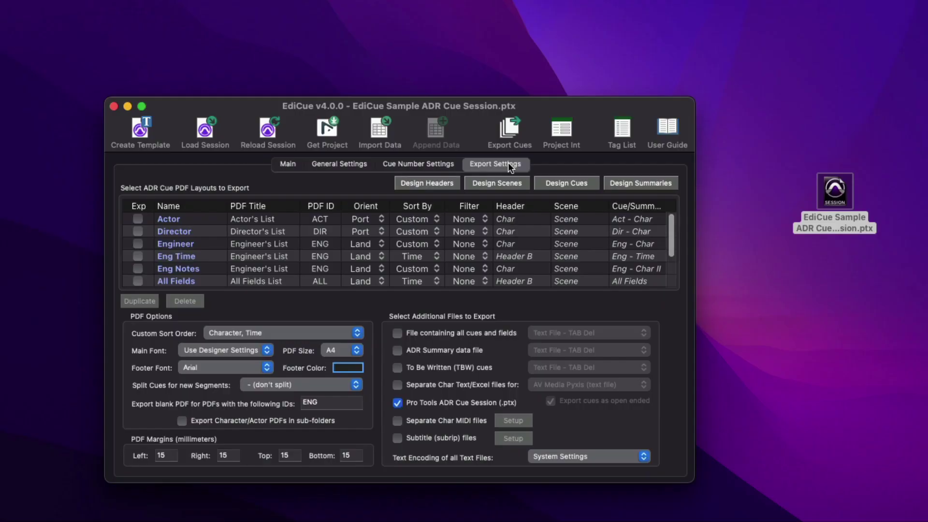
# Confirm the Export PTX Setup to export the ADR cues as a Pro Tools session
pyautogui.click(511, 418)
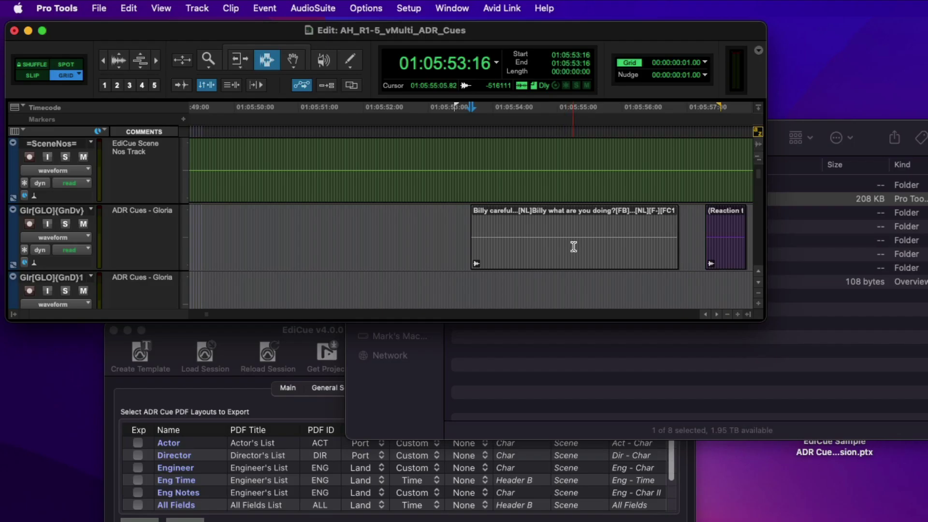